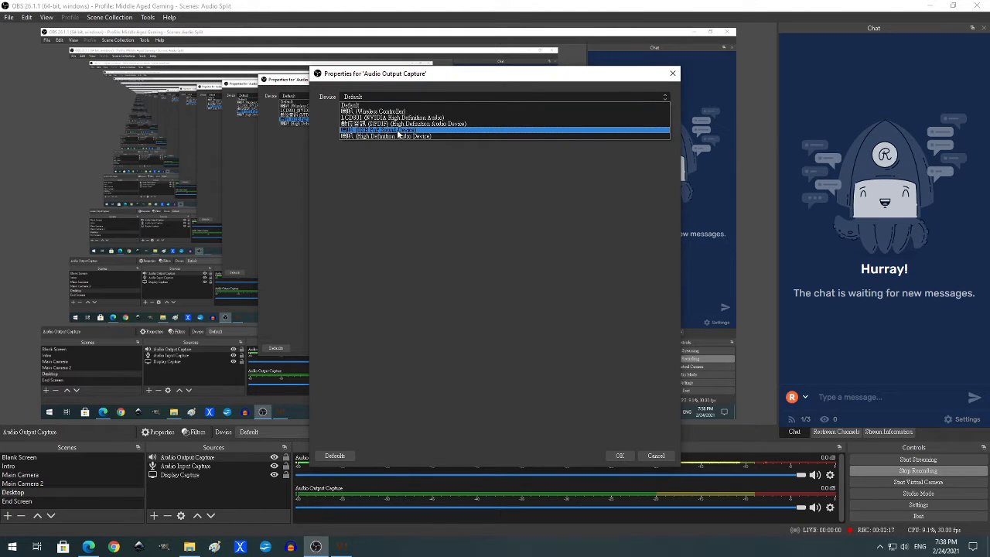
- Set the Audio Output Capture device to 喇叭 (USB PnP Sound Device) and test it with Civilization VI in front
{"action": "left_click", "coordinate": [396, 130]}
{"action": "left_click", "coordinate": [629, 456]}
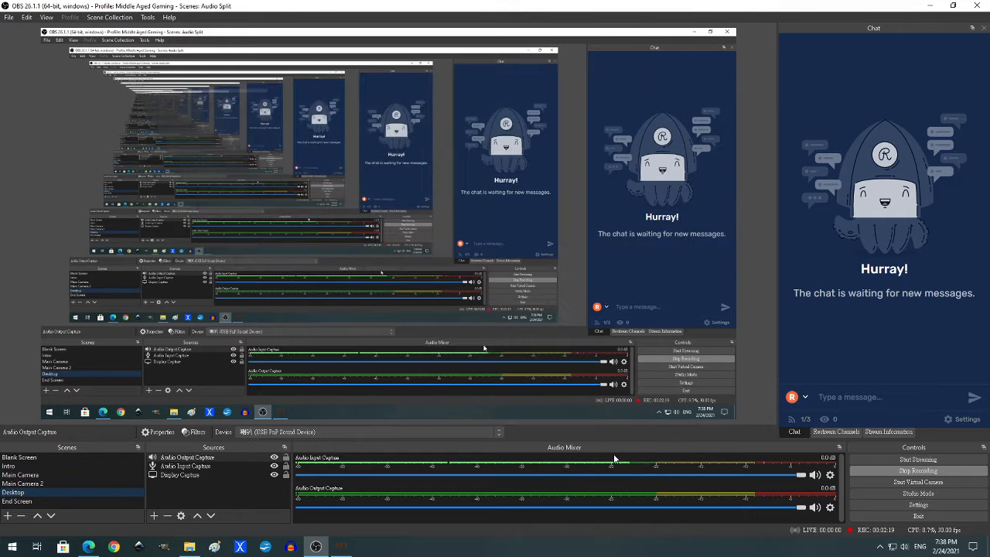
{"action": "left_click", "coordinate": [342, 548]}
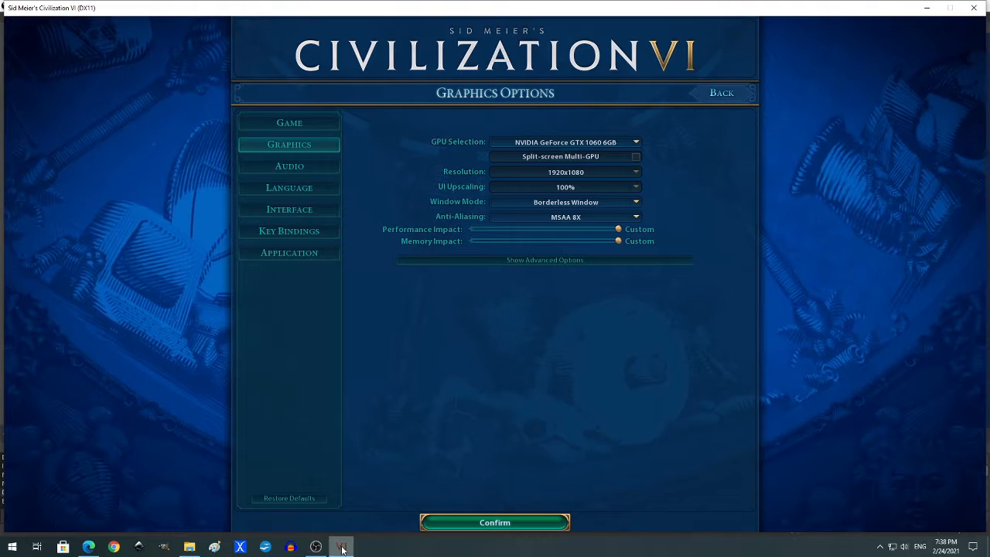
{"action": "mouse_move", "coordinate": [316, 547]}
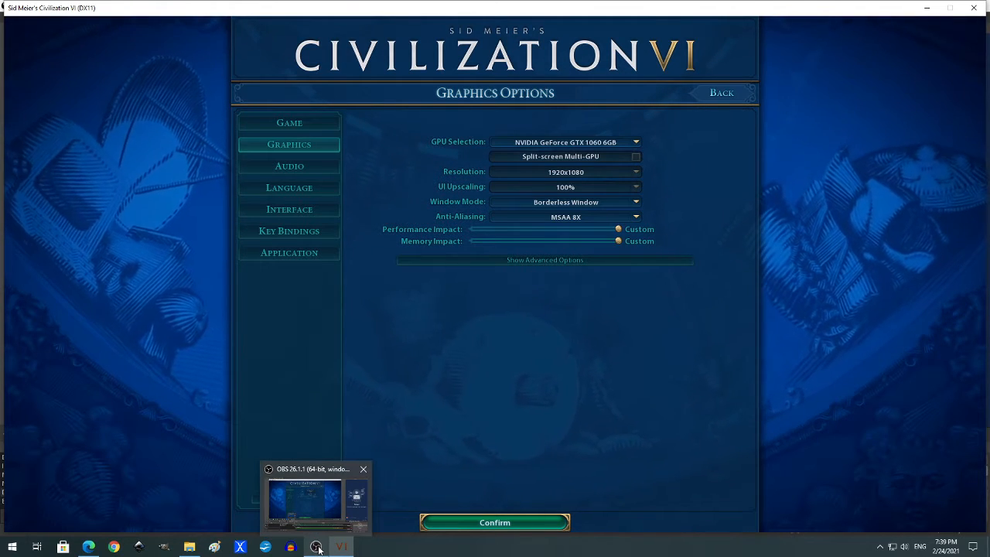
{"action": "left_click", "coordinate": [317, 547]}
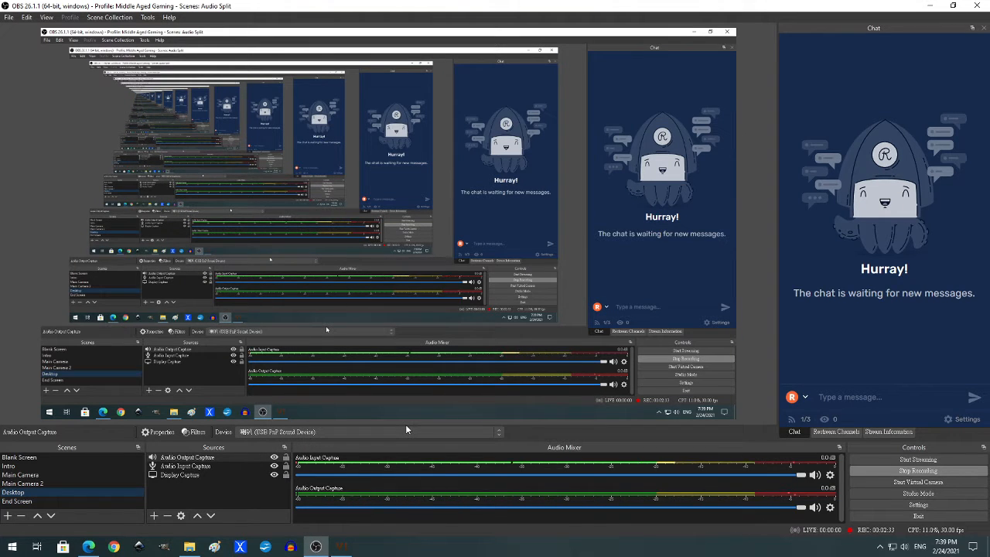
- Remove the Audio Output Capture source from the Desktop scene
{"action": "left_click", "coordinate": [184, 458]}
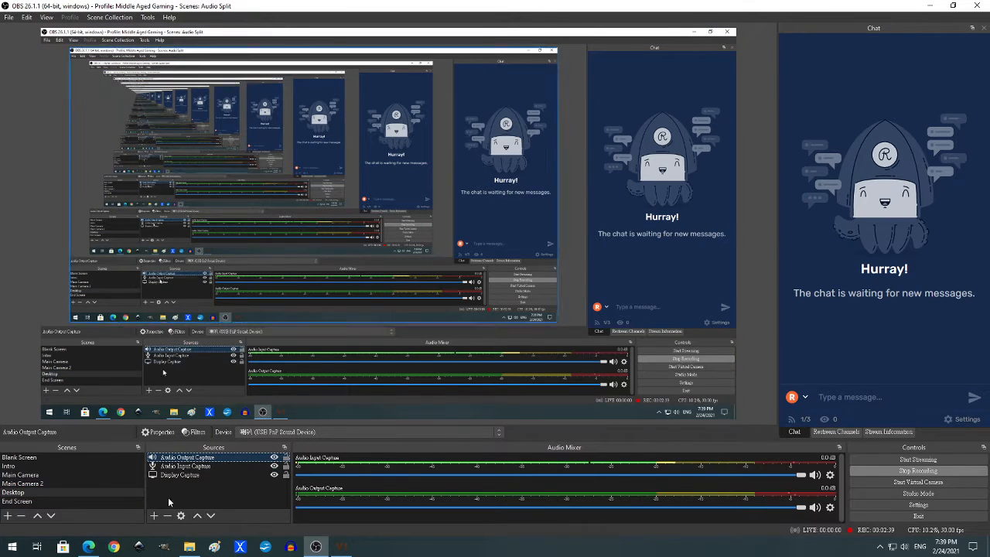
{"action": "left_click", "coordinate": [167, 517]}
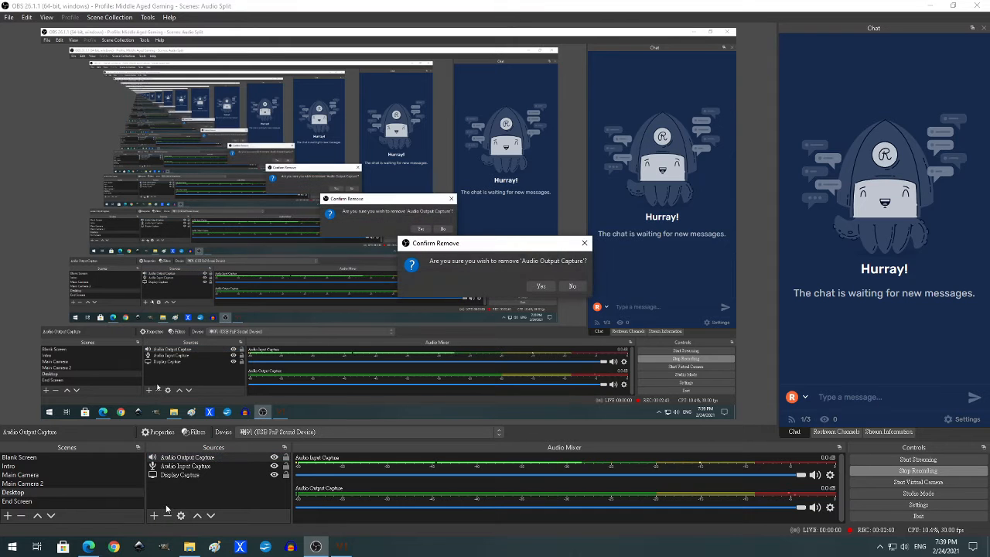
{"action": "left_click", "coordinate": [540, 286]}
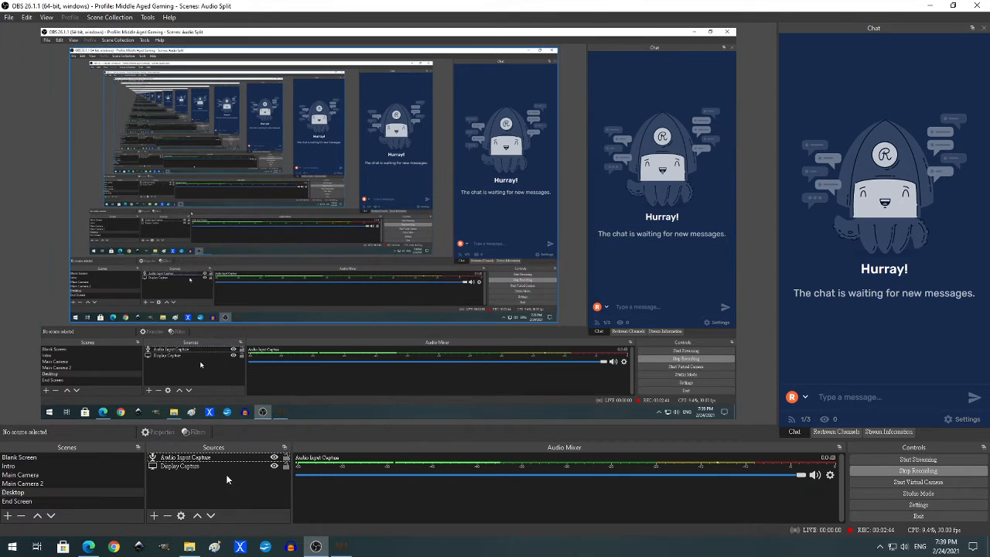
- Add a new Audio Output Capture source using 喇叭 (High Definition Audio Device) and test it with Civilization VI in front
{"action": "left_click", "coordinate": [155, 516]}
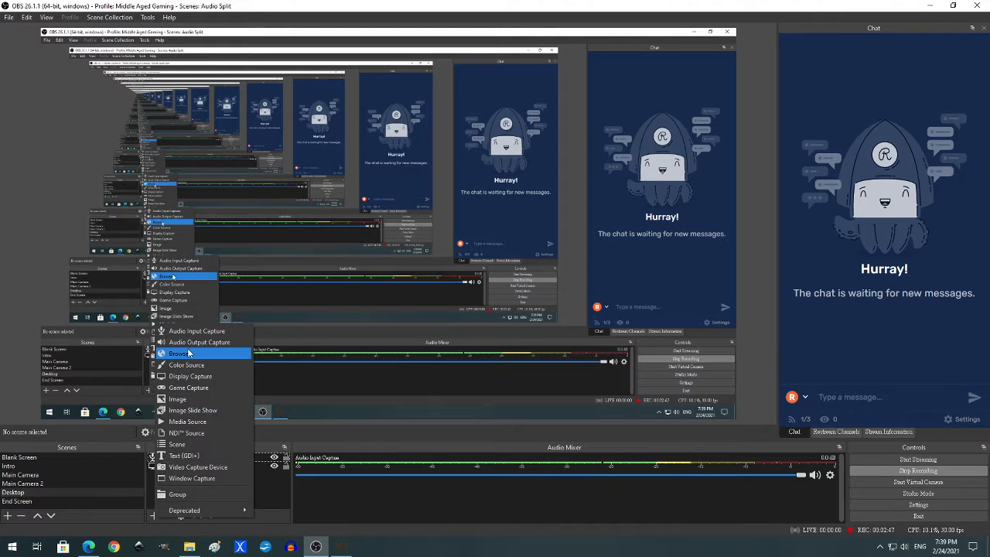
{"action": "left_click", "coordinate": [196, 342]}
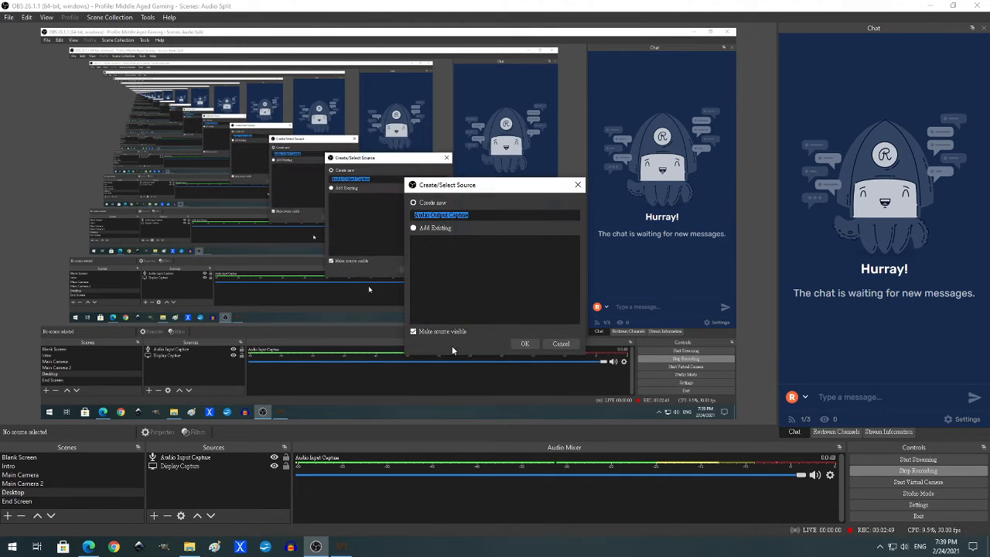
{"action": "left_click", "coordinate": [526, 343]}
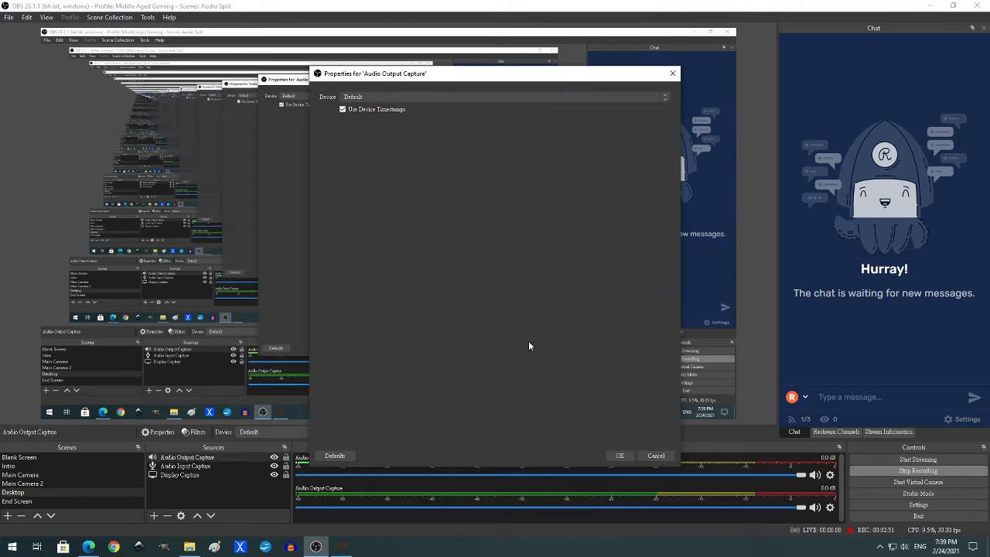
{"action": "left_click", "coordinate": [372, 98]}
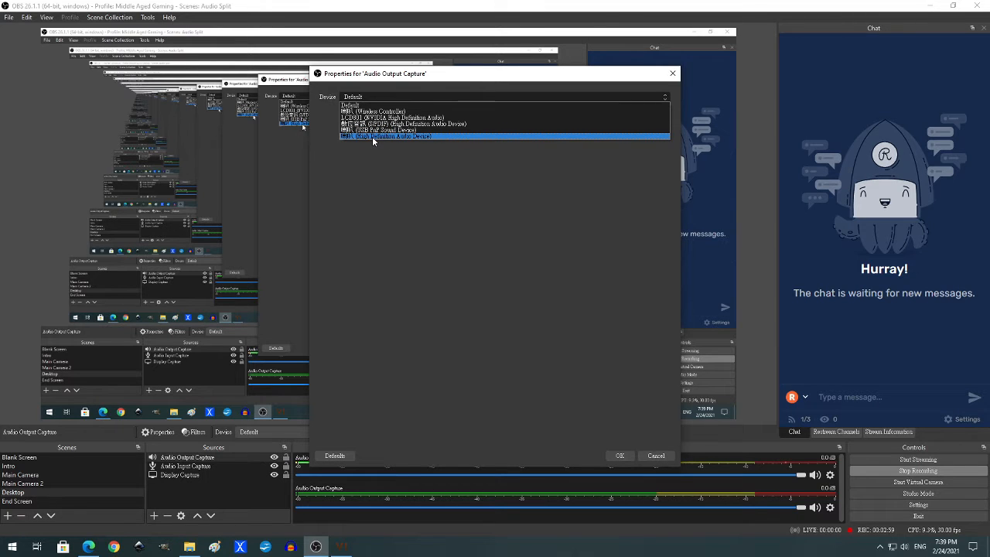
{"action": "left_click", "coordinate": [372, 136]}
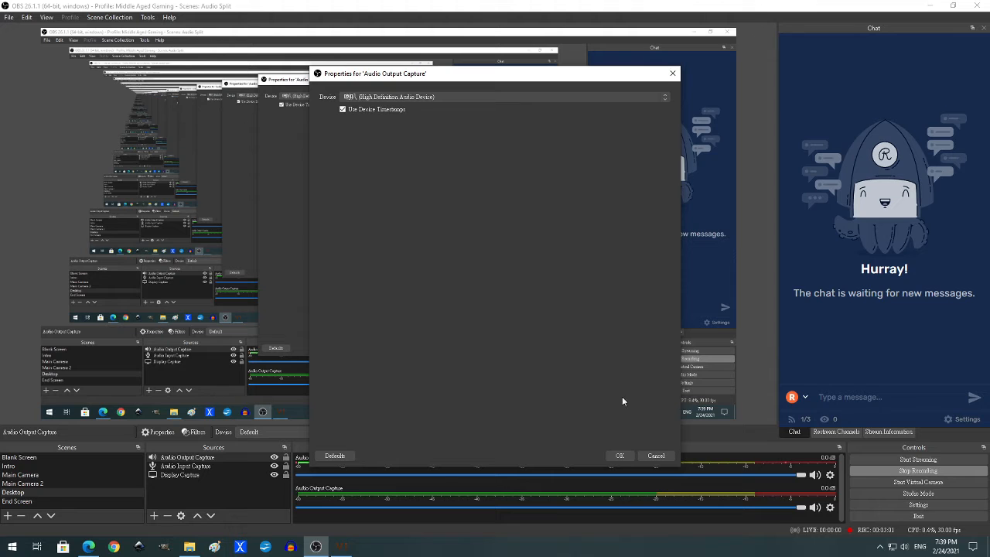
{"action": "left_click", "coordinate": [621, 455]}
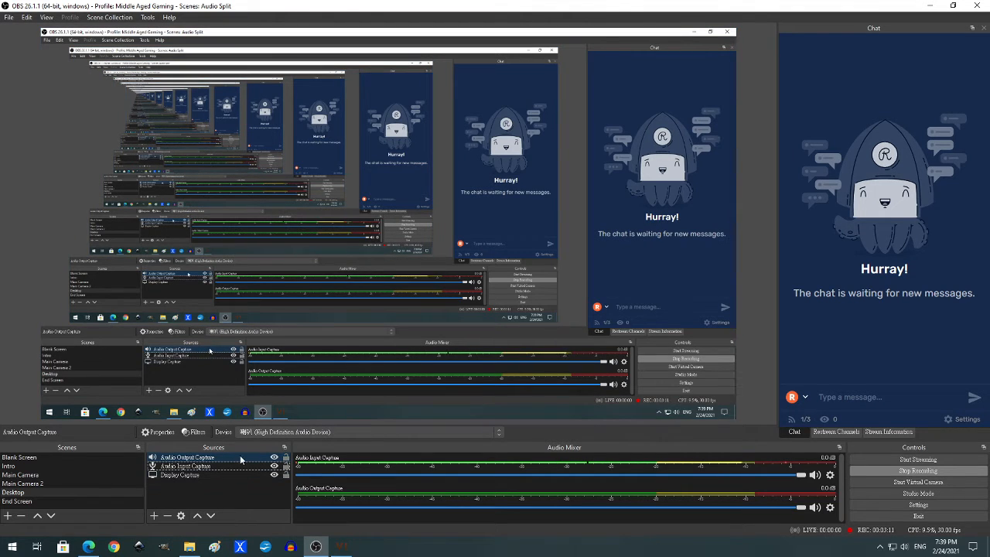
{"action": "left_click", "coordinate": [341, 546]}
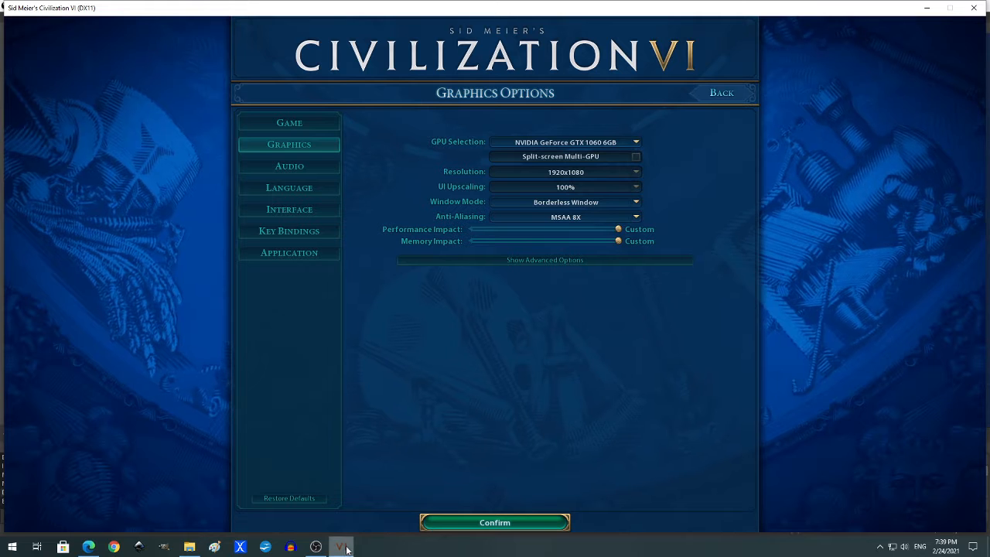
{"action": "mouse_move", "coordinate": [314, 547]}
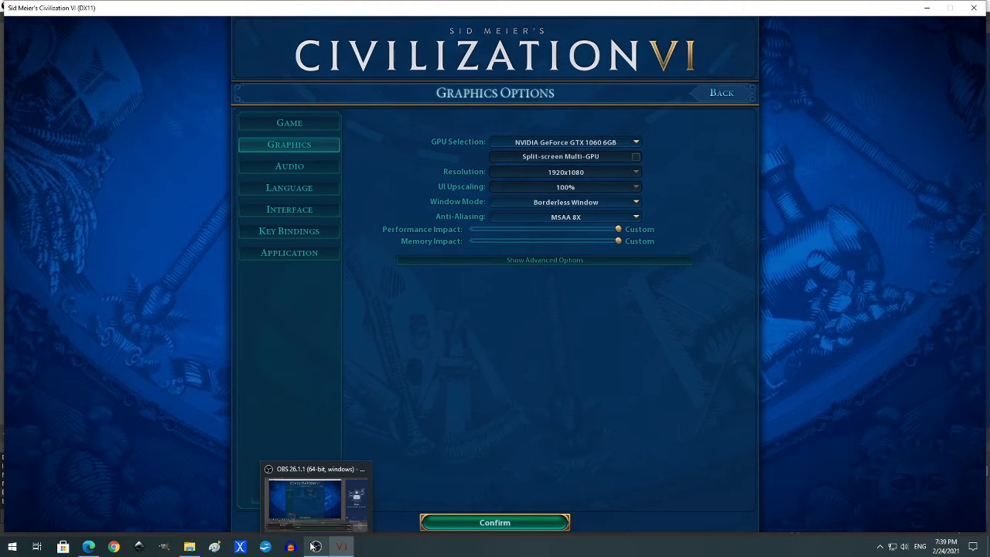
{"action": "left_click", "coordinate": [314, 546]}
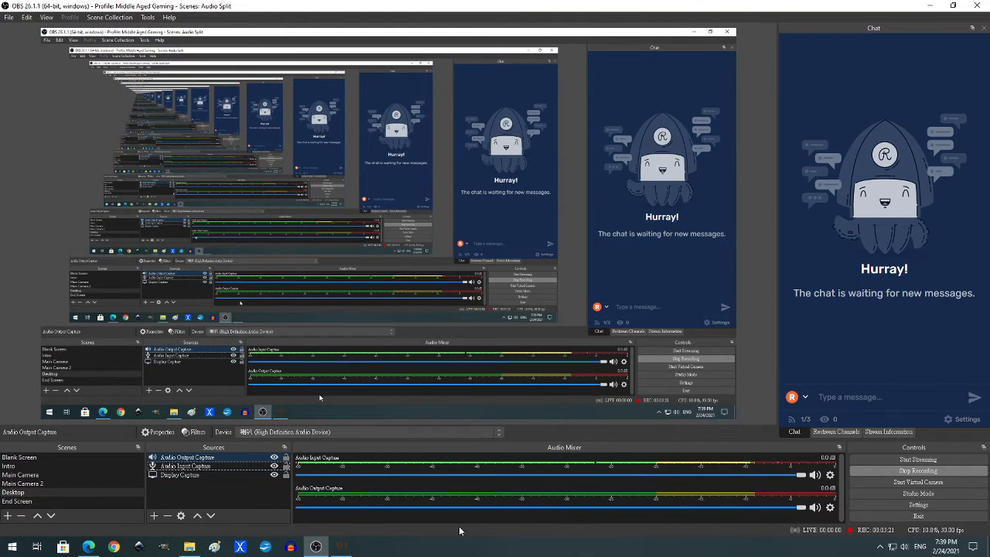
- In the Windows app volume and device preferences, set Civilization VI's output to 喇叭 (High Definition Audio Device) and test the game's sound
{"action": "right_click", "coordinate": [908, 549]}
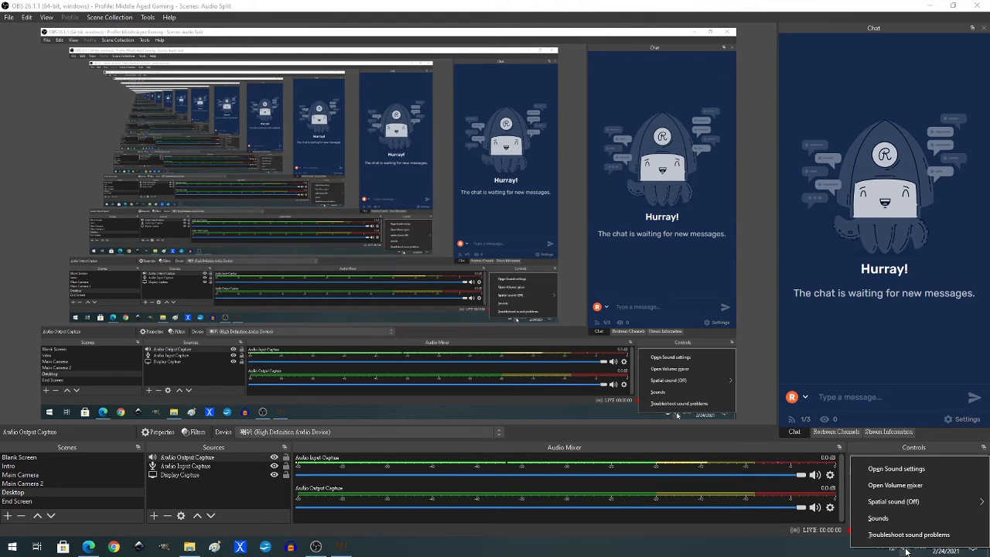
{"action": "left_click", "coordinate": [894, 470]}
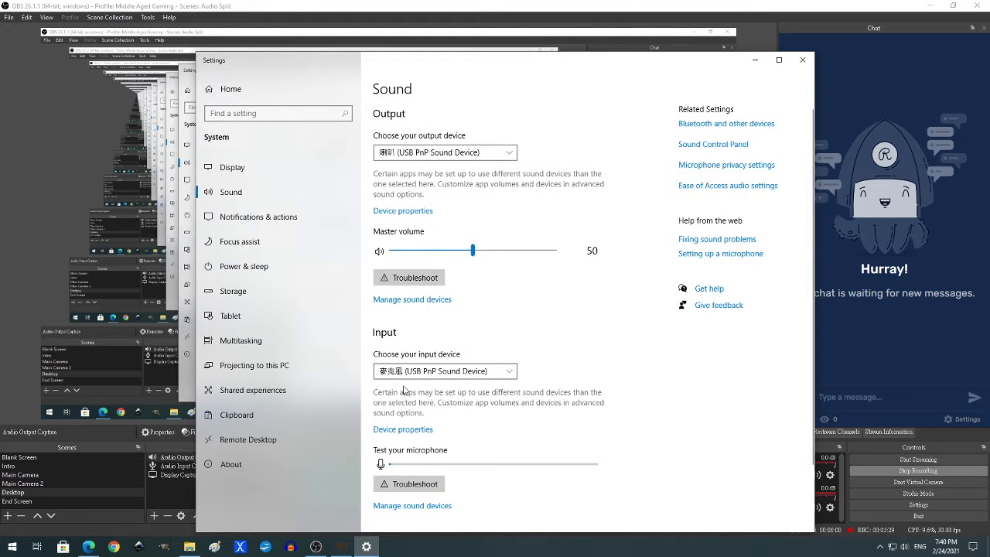
{"action": "scroll", "coordinate": [394, 417], "scroll_direction": "down", "scroll_amount": 2}
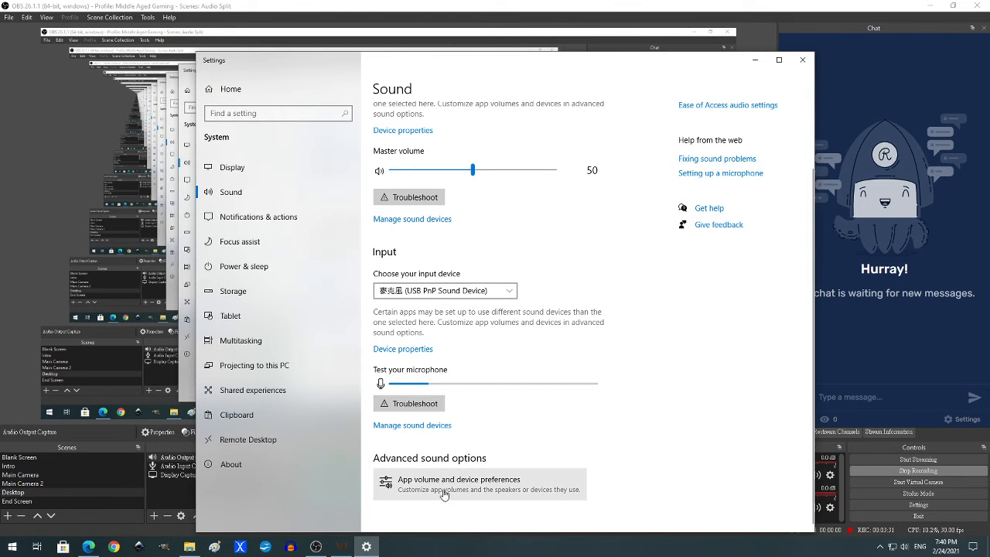
{"action": "left_click", "coordinate": [415, 484]}
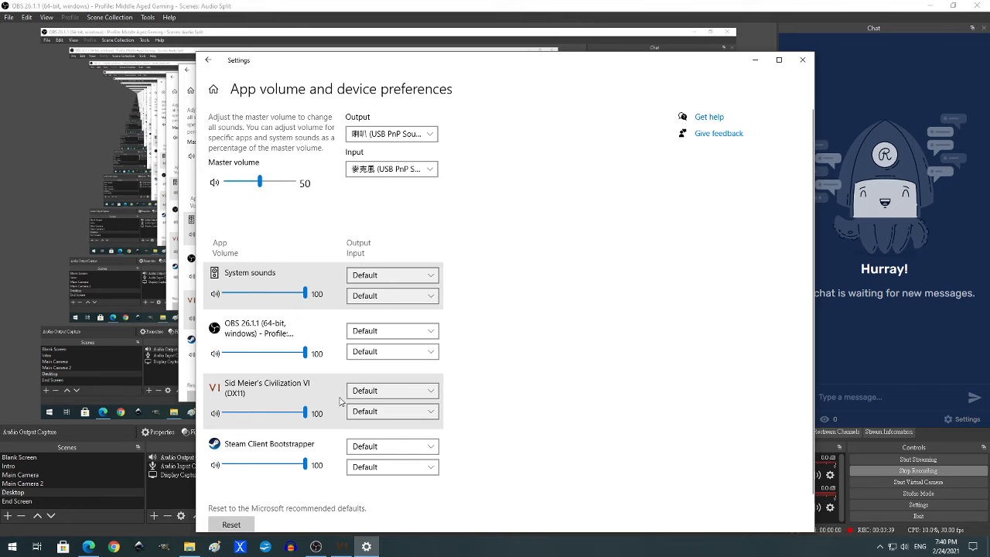
{"action": "left_click", "coordinate": [432, 391]}
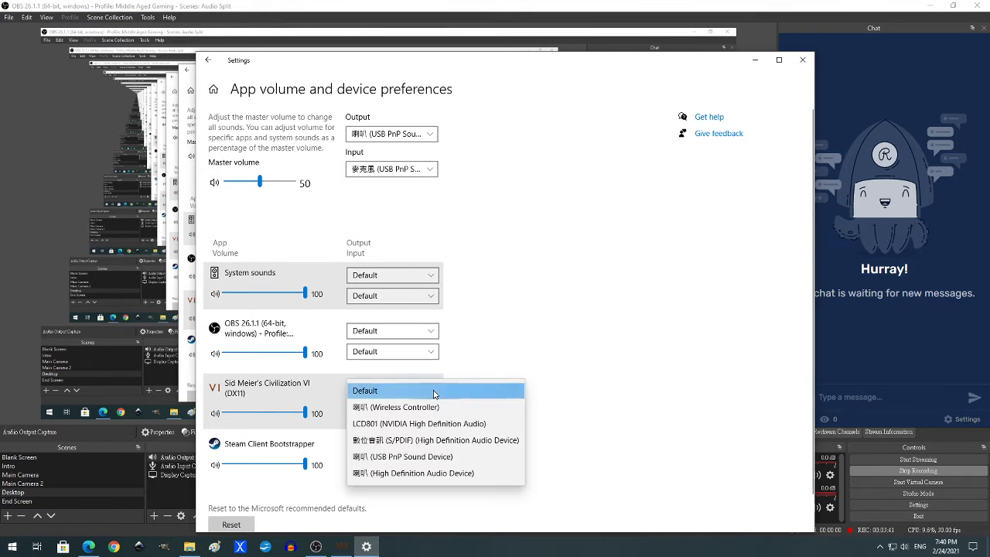
{"action": "left_click", "coordinate": [393, 474]}
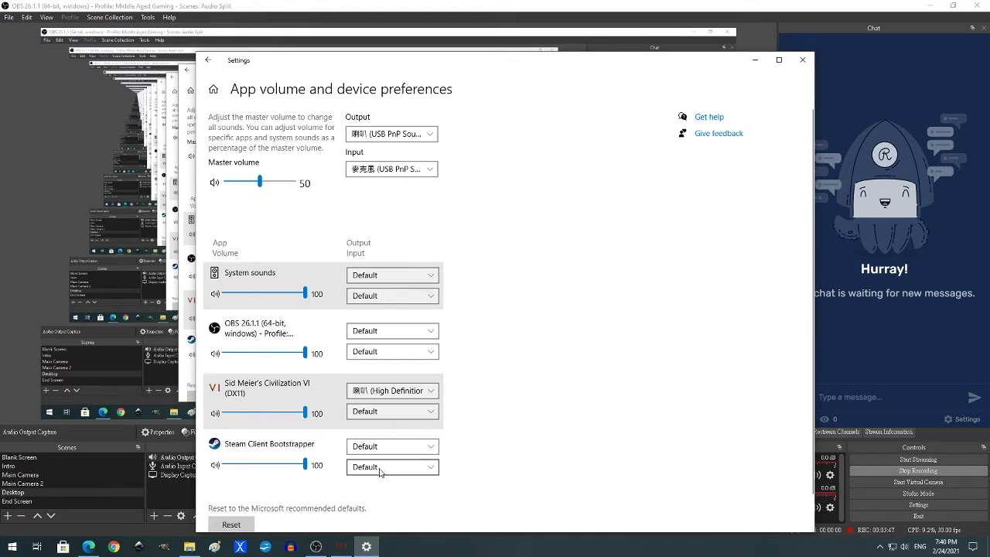
{"action": "left_click", "coordinate": [802, 60]}
{"action": "left_click", "coordinate": [341, 546]}
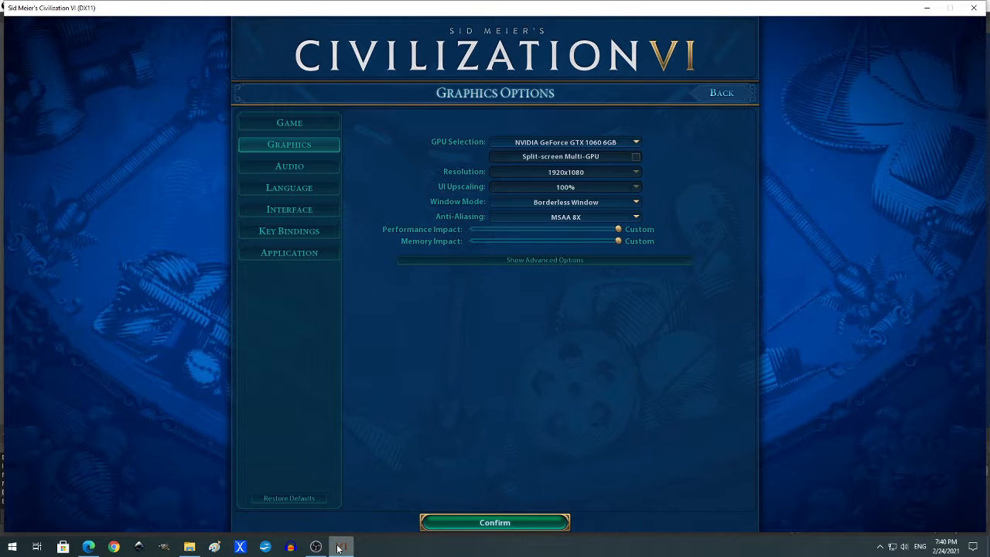
{"action": "mouse_move", "coordinate": [318, 550]}
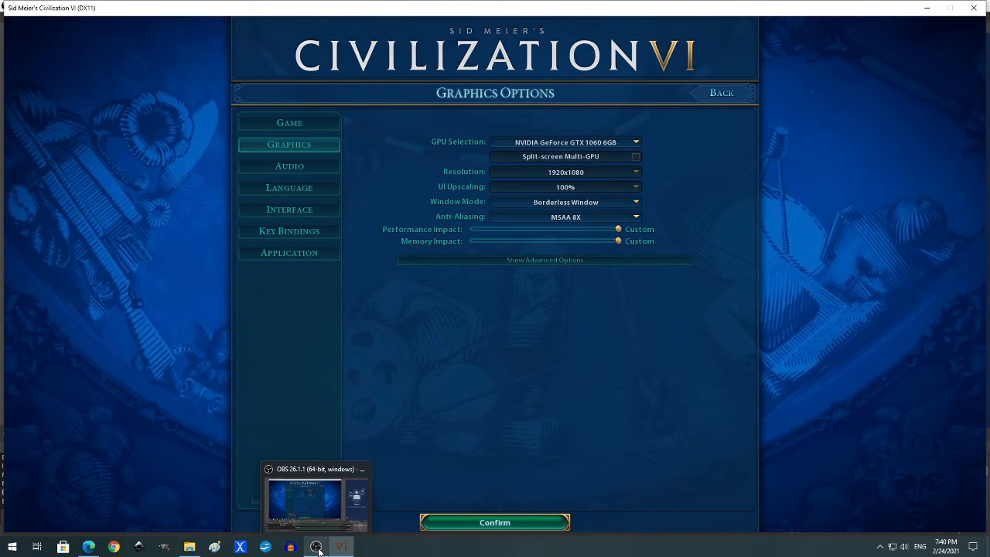
{"action": "left_click", "coordinate": [316, 547]}
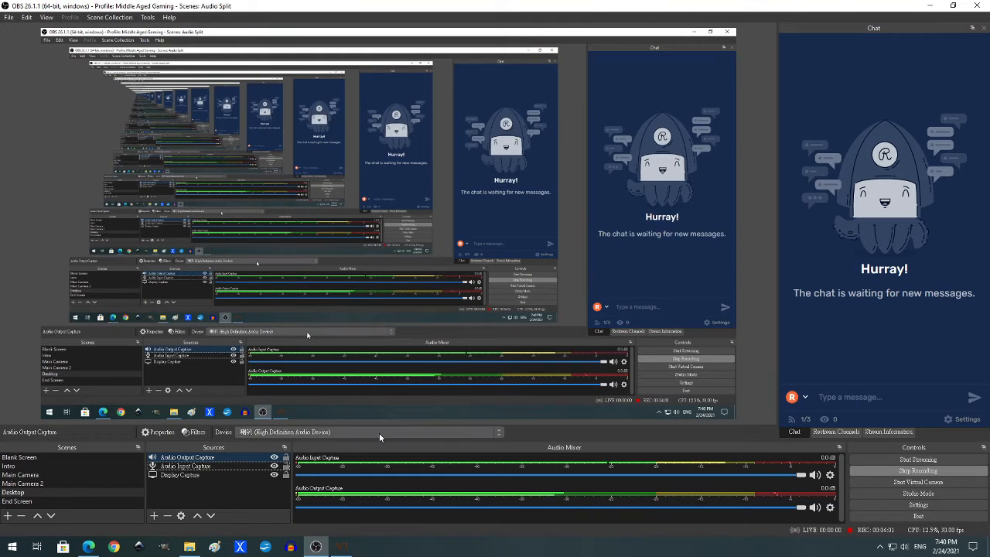
- Add a second audio output source named Audio Output Capture 2, using 喇叭 (High Definition Audio Device)
{"action": "left_click", "coordinate": [155, 515]}
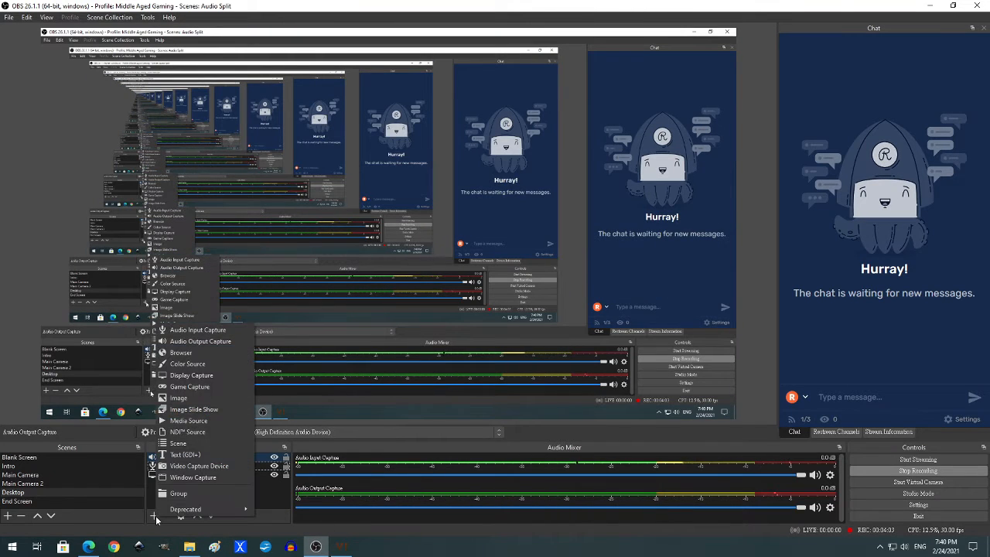
{"action": "left_click", "coordinate": [198, 342]}
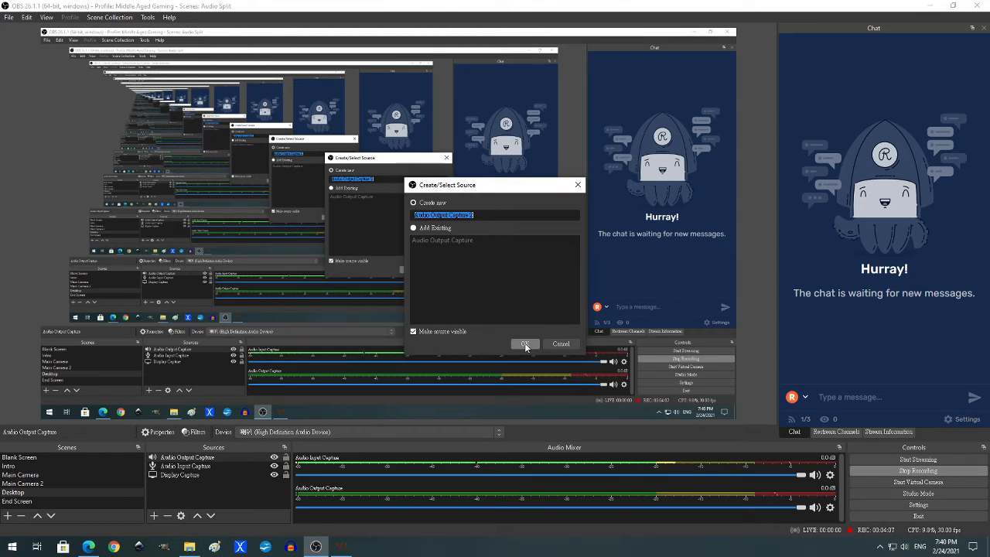
{"action": "left_click", "coordinate": [524, 342]}
{"action": "left_click", "coordinate": [441, 96]}
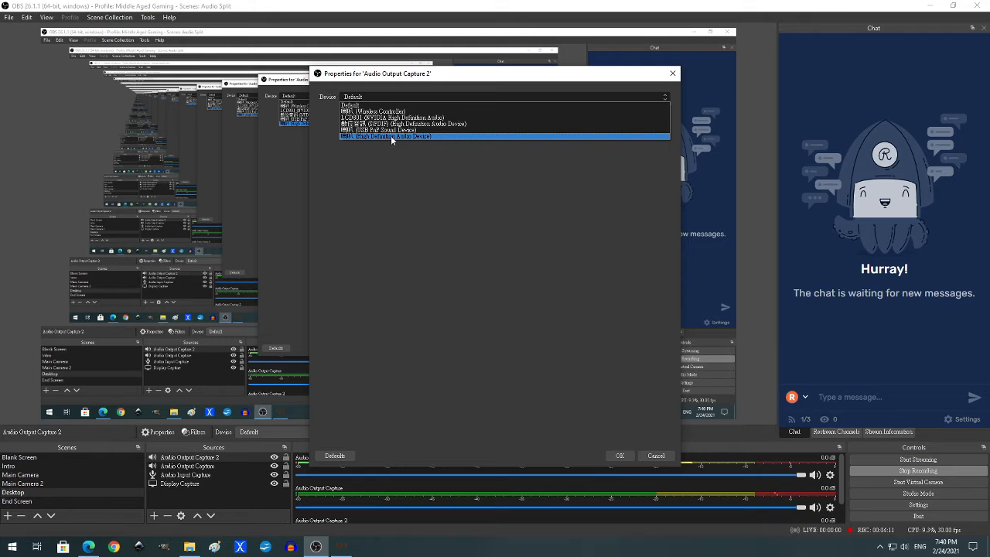
{"action": "left_click", "coordinate": [390, 136]}
{"action": "left_click", "coordinate": [620, 456]}
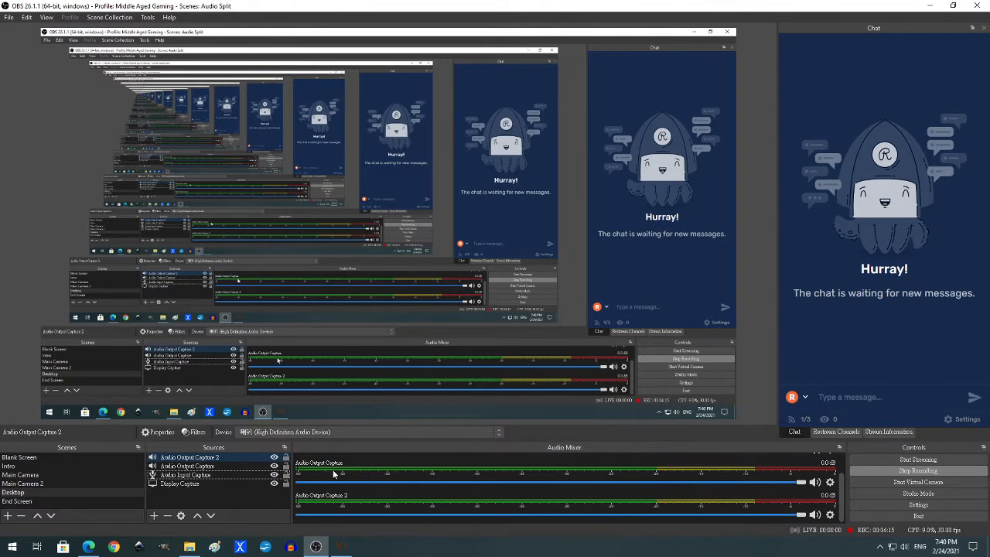
- Set the audio monitoring of Audio Output Capture 2 to Monitor Only (mute output), and switch to Civilization VI to test the sound
{"action": "left_click", "coordinate": [831, 515]}
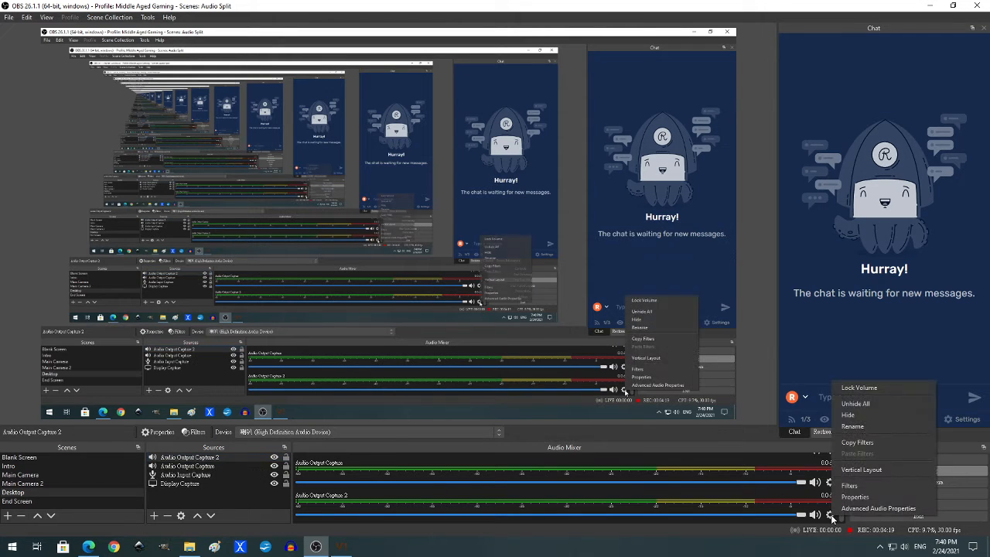
{"action": "left_click", "coordinate": [857, 508]}
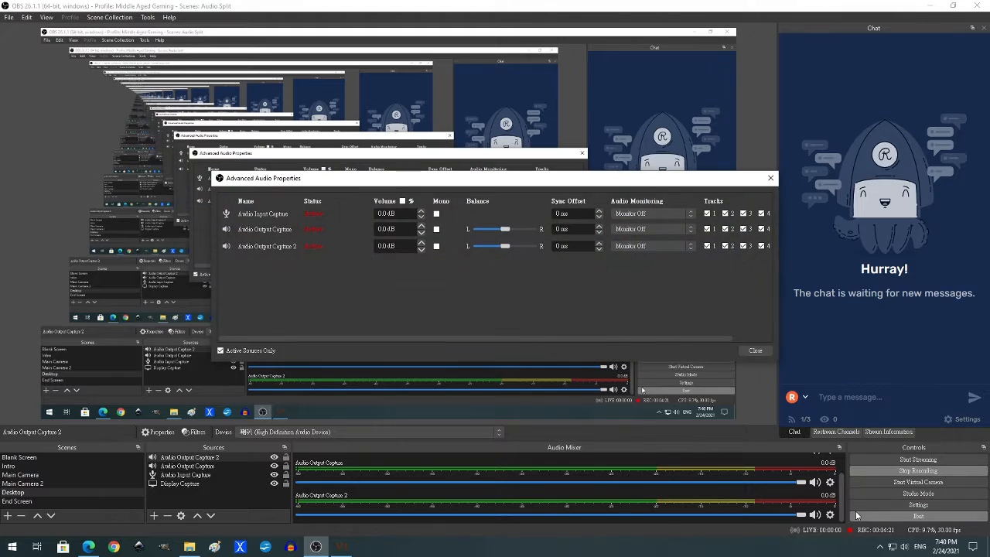
{"action": "left_click", "coordinate": [693, 247]}
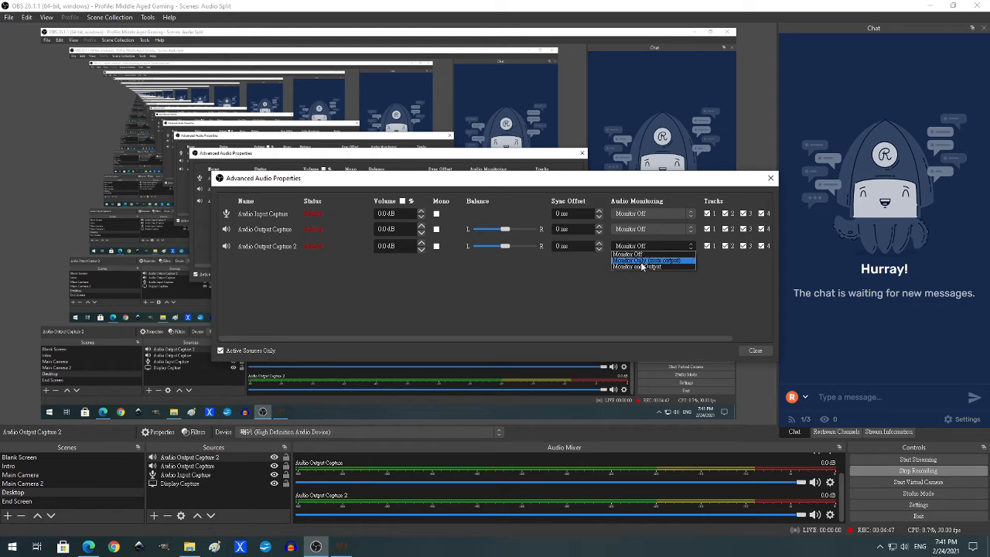
{"action": "left_click", "coordinate": [649, 260]}
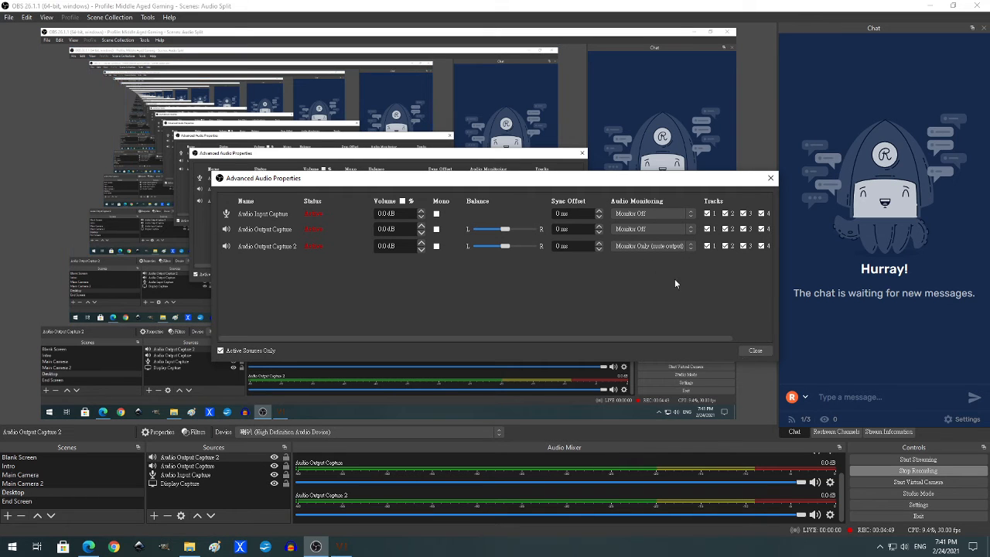
{"action": "left_click", "coordinate": [754, 351]}
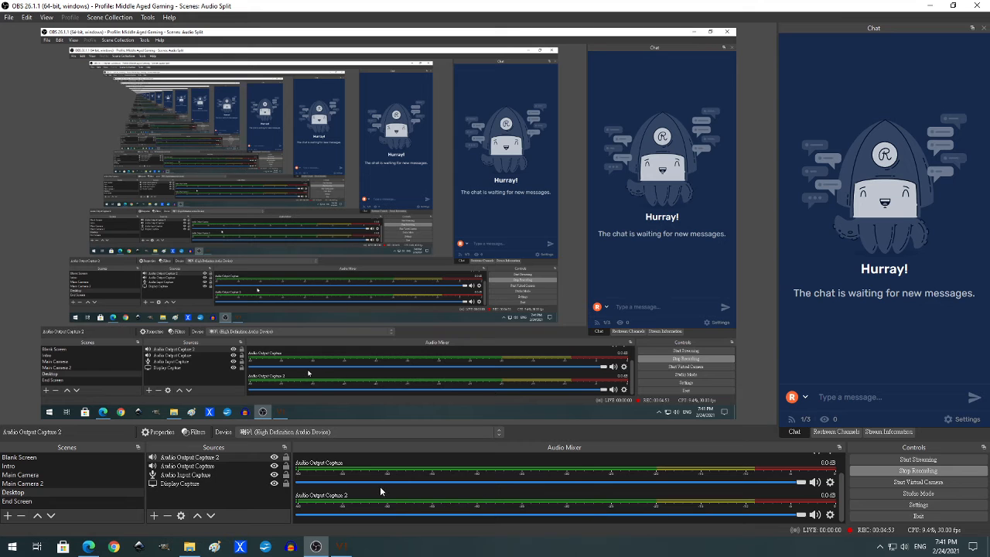
{"action": "left_click", "coordinate": [341, 546]}
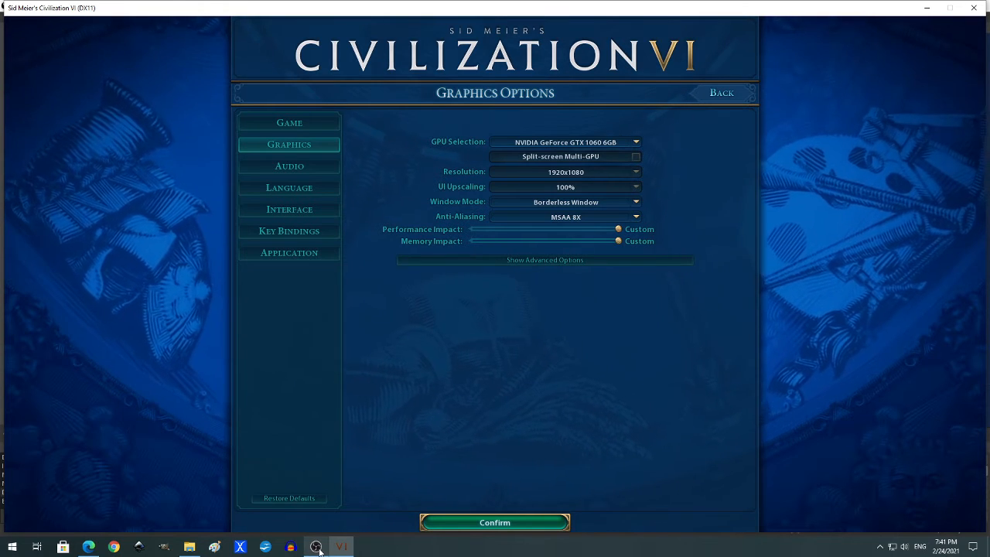
- Lower the volume of Audio Output Capture to about -16.5 dB in OBS, and check the sound with Civilization VI in front
{"action": "mouse_move", "coordinate": [317, 548]}
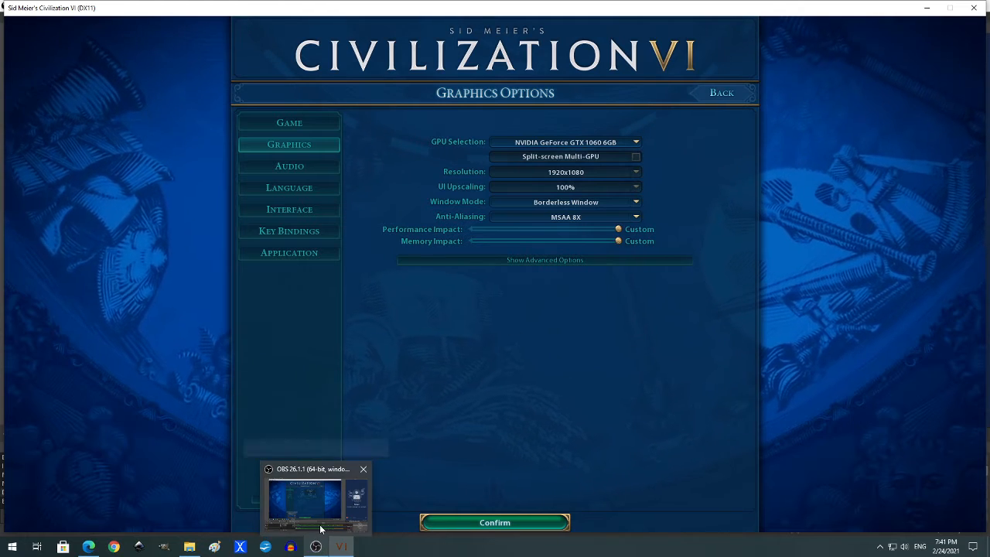
{"action": "left_click", "coordinate": [318, 547]}
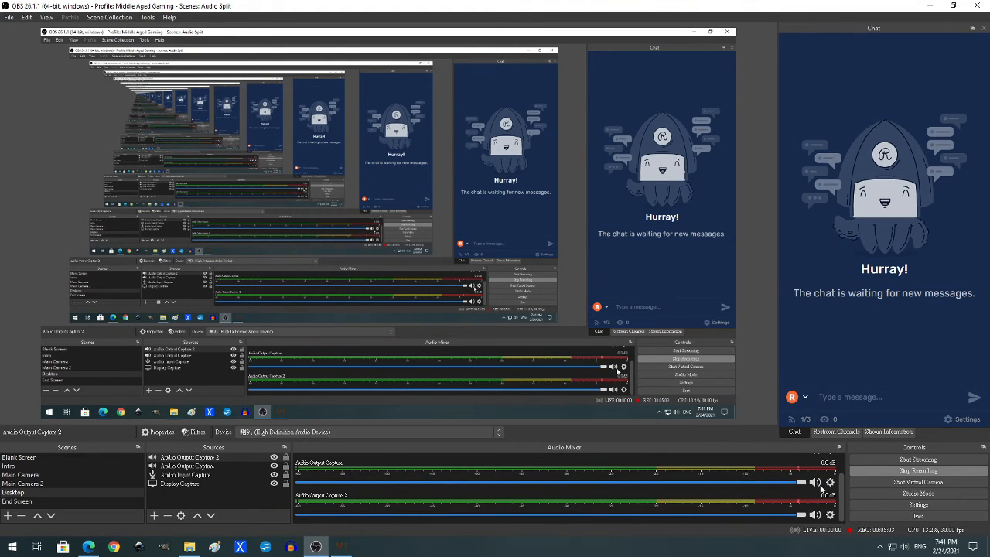
{"action": "left_click_drag", "start_coordinate": [800, 515], "coordinate": [564, 481]}
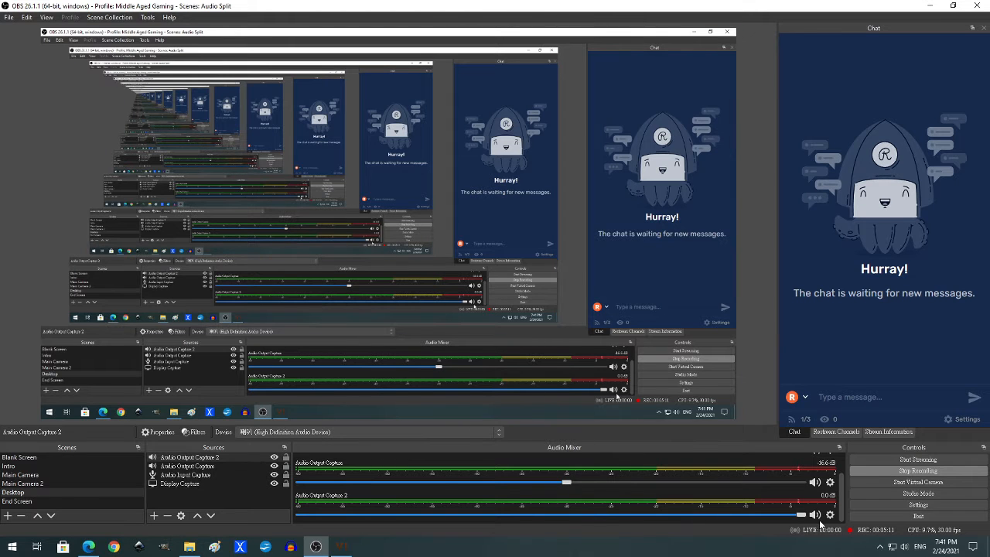
{"action": "left_click", "coordinate": [339, 546]}
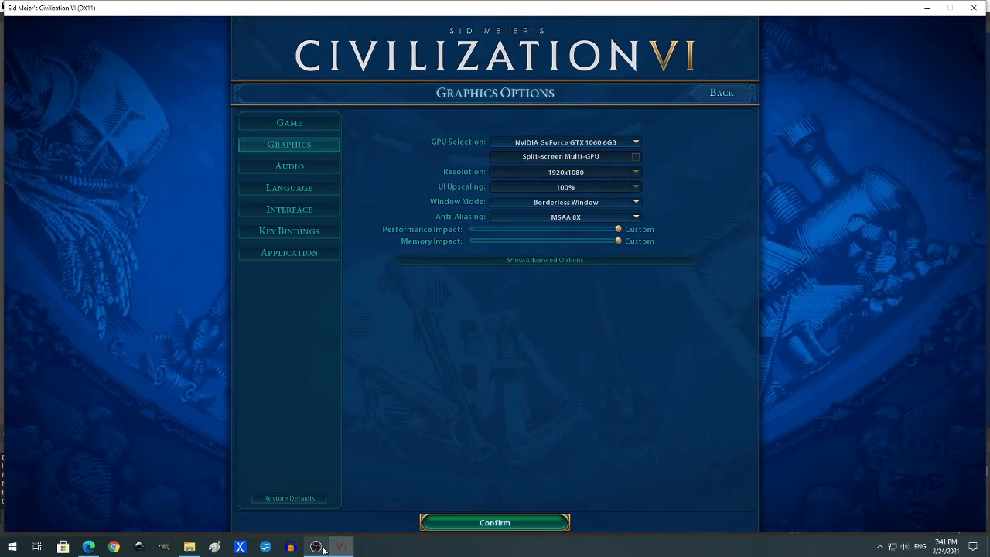
{"action": "left_click", "coordinate": [319, 544]}
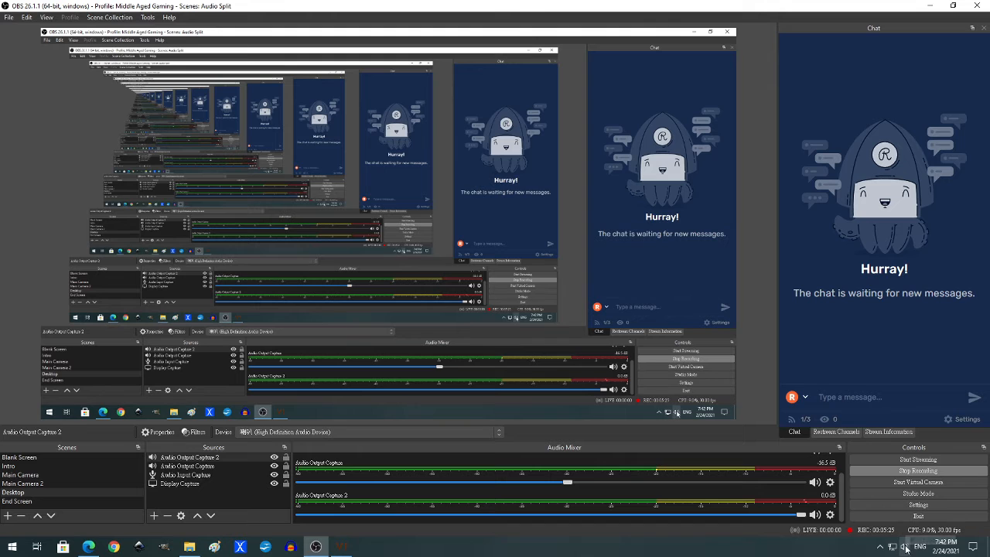
{"action": "left_click", "coordinate": [189, 546]}
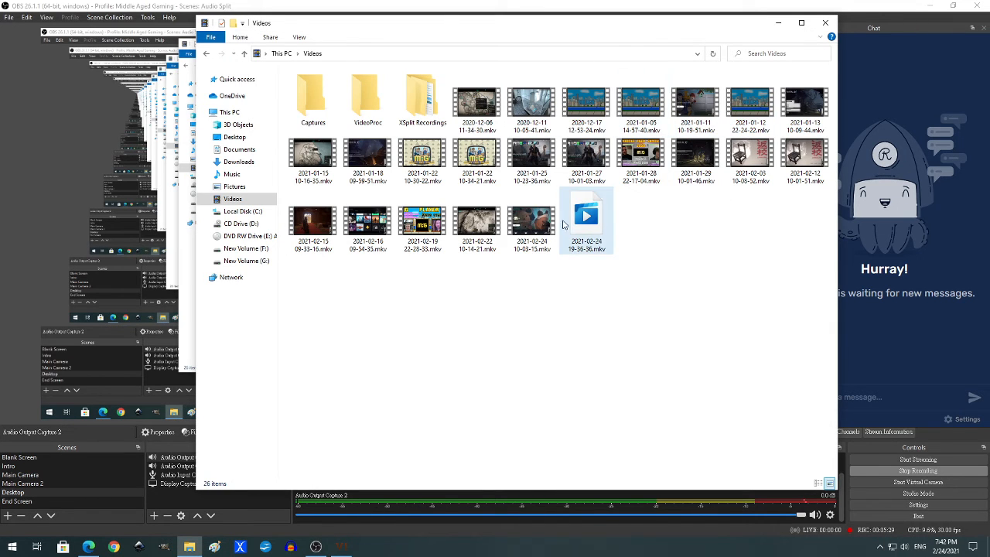
{"action": "double_click", "coordinate": [538, 228]}
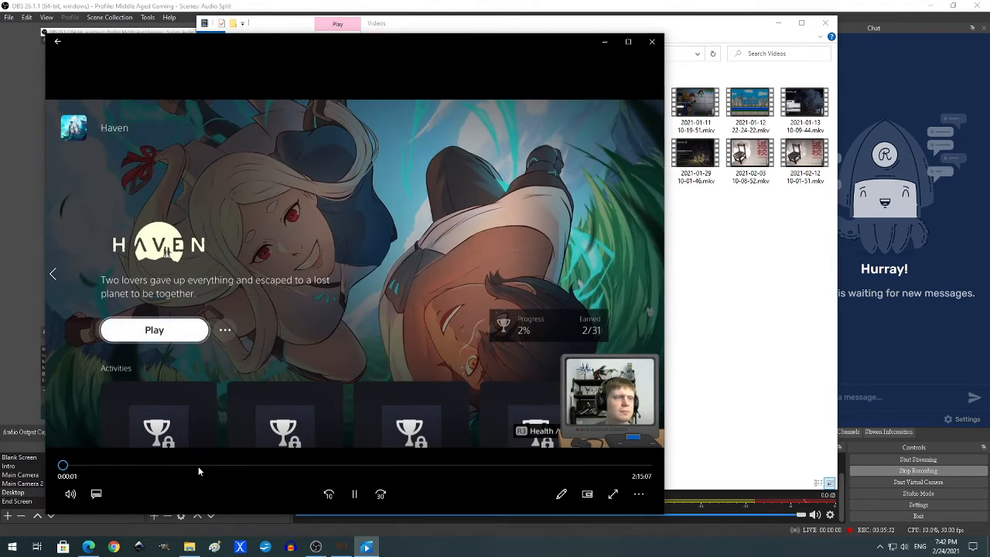
{"action": "left_click", "coordinate": [198, 467]}
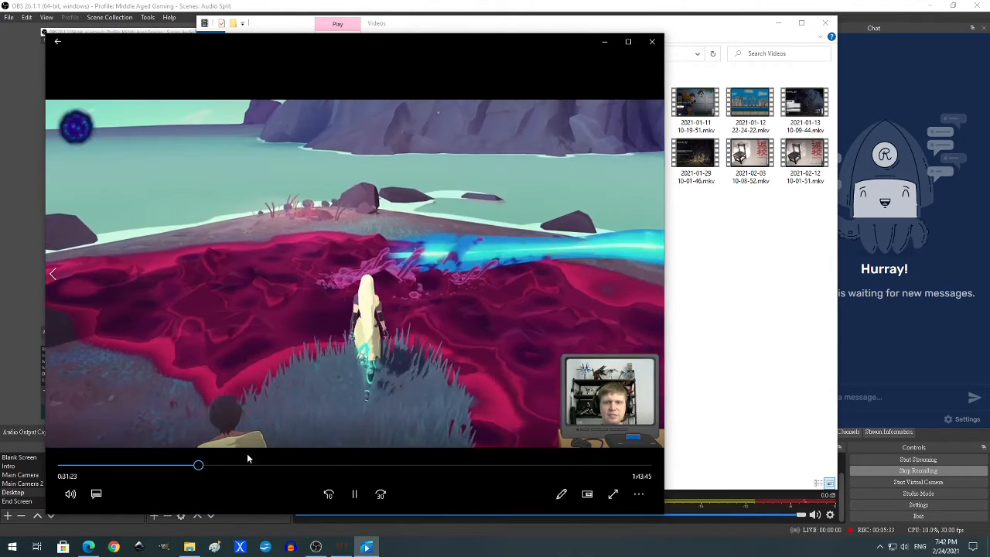
{"action": "left_click", "coordinate": [415, 466]}
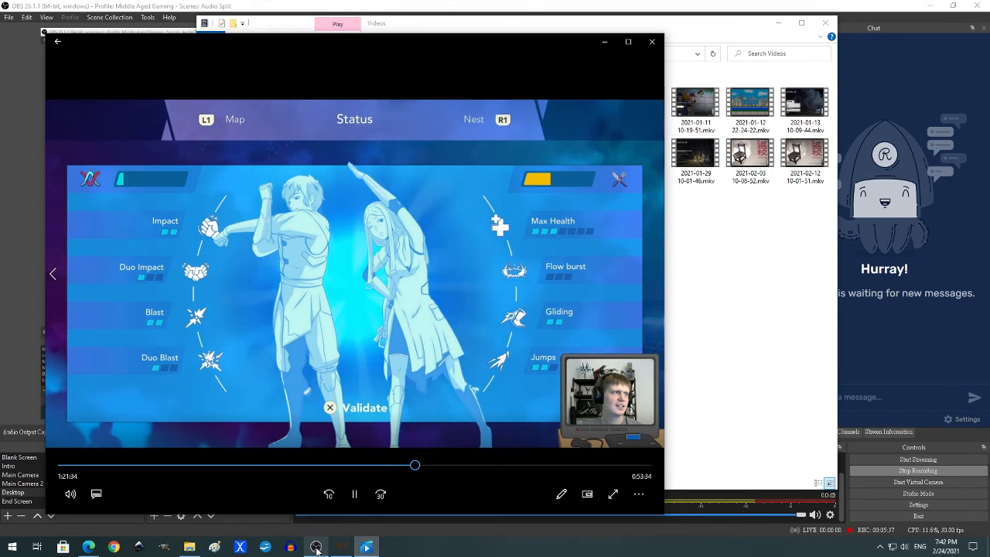
- Compare the sound with Civilization VI and OBS in front while the video plays, and close the video player
{"action": "mouse_move", "coordinate": [318, 549]}
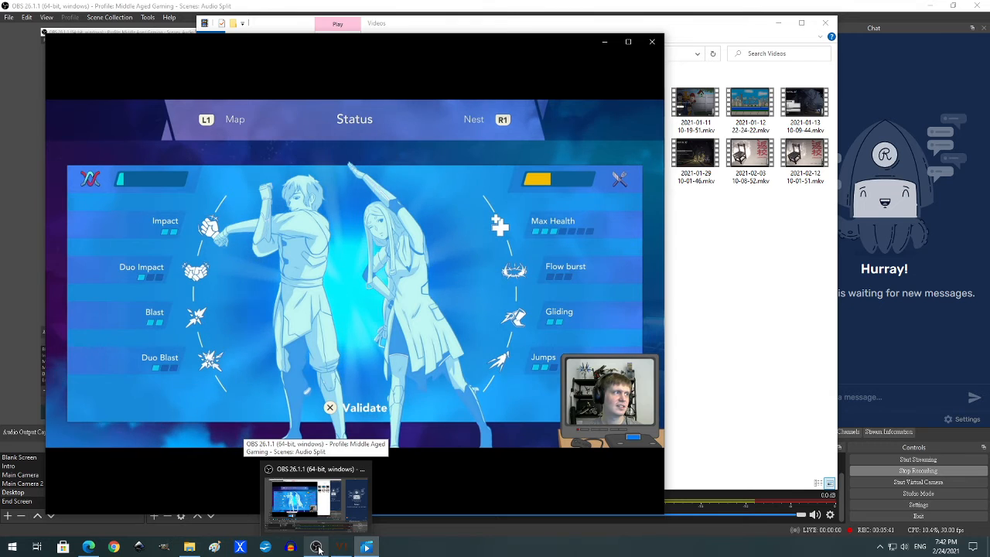
{"action": "left_click", "coordinate": [341, 547]}
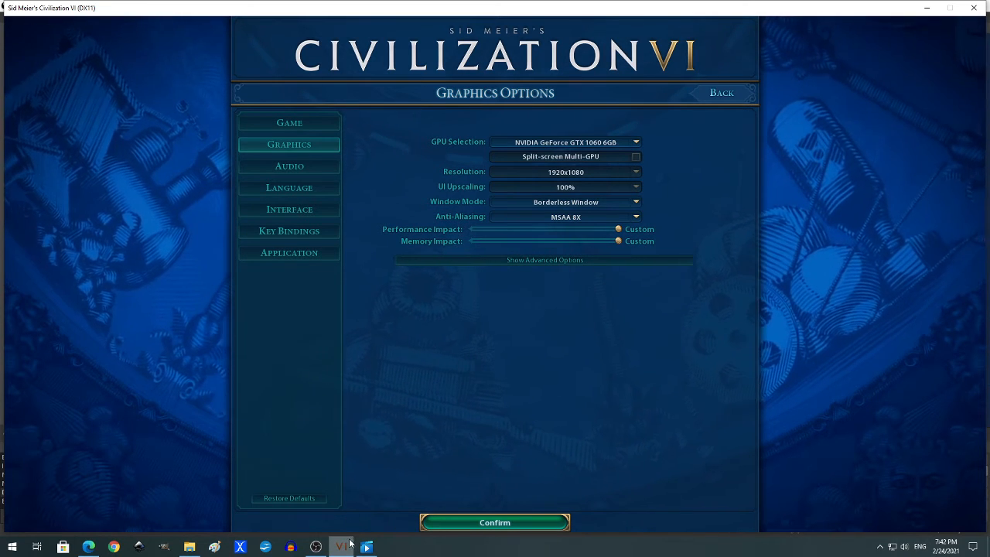
{"action": "mouse_move", "coordinate": [368, 548]}
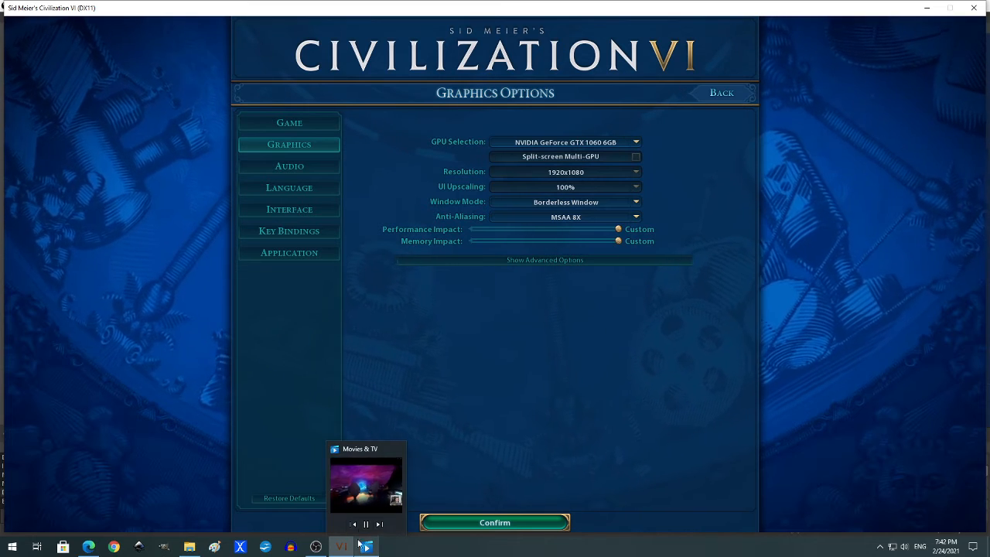
{"action": "left_click", "coordinate": [315, 547]}
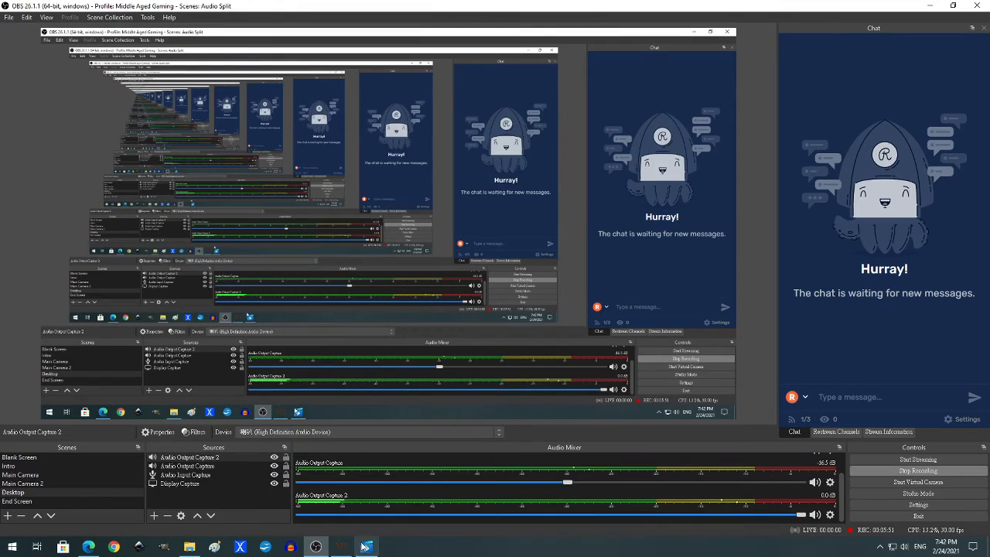
{"action": "left_click", "coordinate": [366, 547]}
{"action": "left_click", "coordinate": [652, 41]}
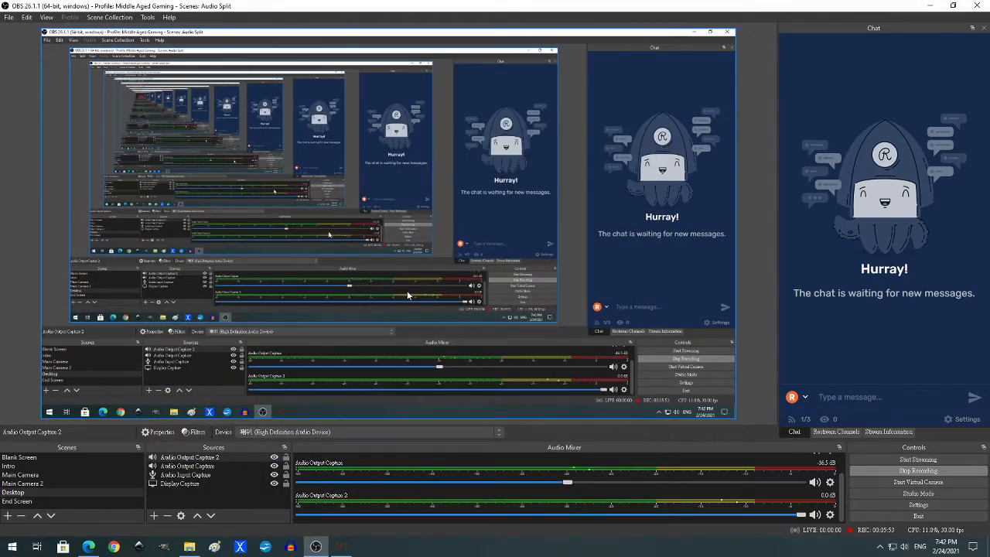
- In the Windows app volume and device preferences, set Civilization VI's output back to Default and close the settings
{"action": "left_click", "coordinate": [21, 482]}
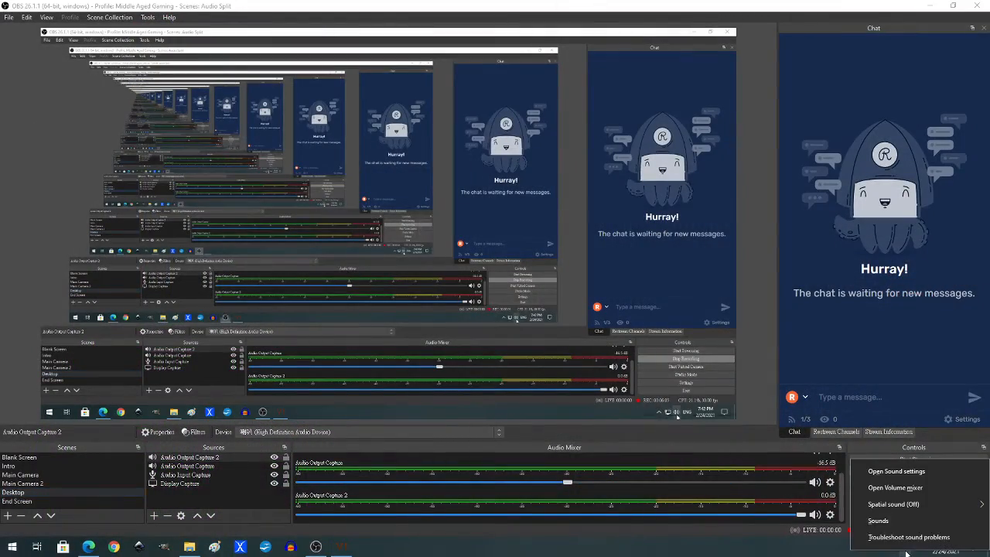
{"action": "right_click", "coordinate": [905, 550]}
{"action": "left_click", "coordinate": [897, 472]}
{"action": "scroll", "coordinate": [431, 447], "scroll_direction": "down", "scroll_amount": 3}
{"action": "left_click", "coordinate": [430, 481]}
{"action": "scroll", "coordinate": [429, 389], "scroll_direction": "down", "scroll_amount": 1}
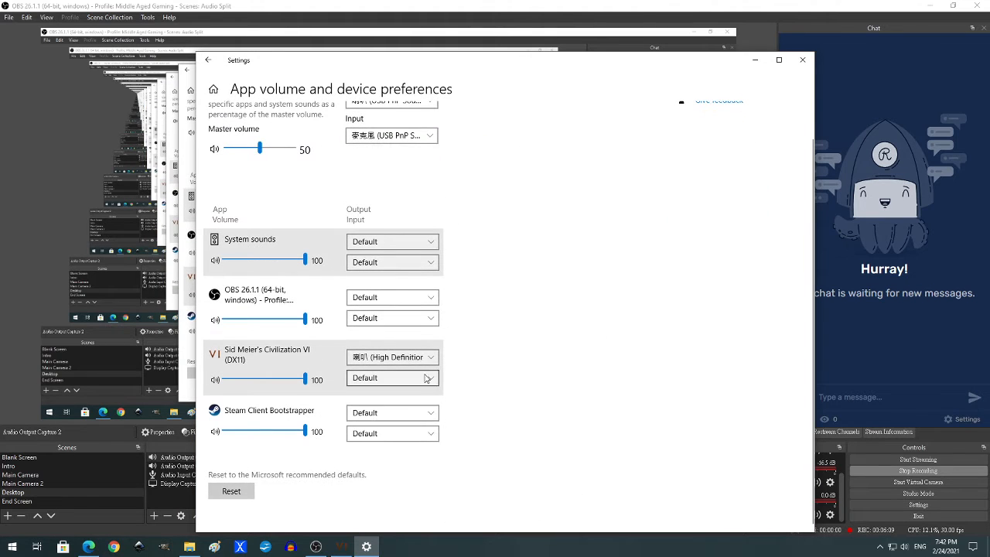
{"action": "left_click", "coordinate": [434, 358]}
{"action": "left_click", "coordinate": [372, 275]}
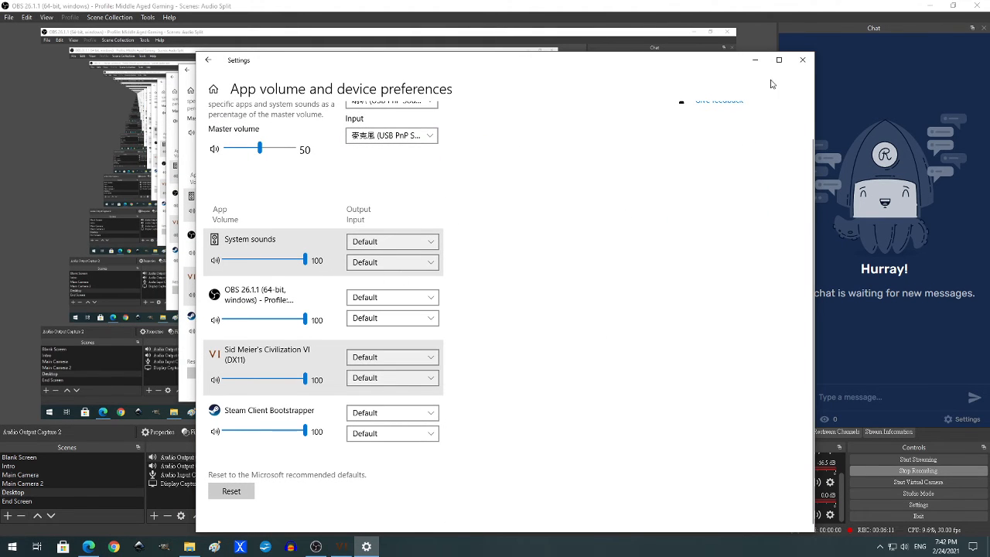
{"action": "left_click", "coordinate": [803, 61]}
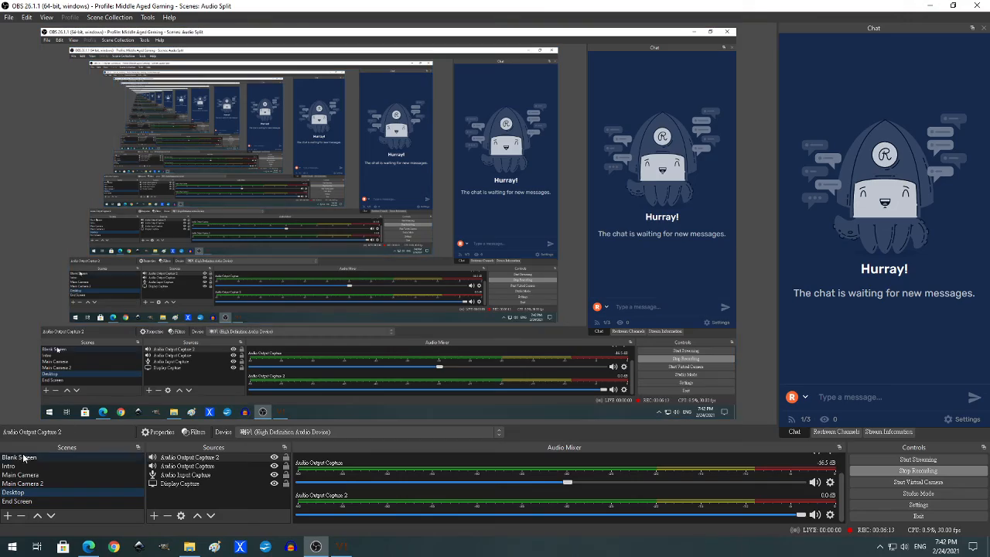